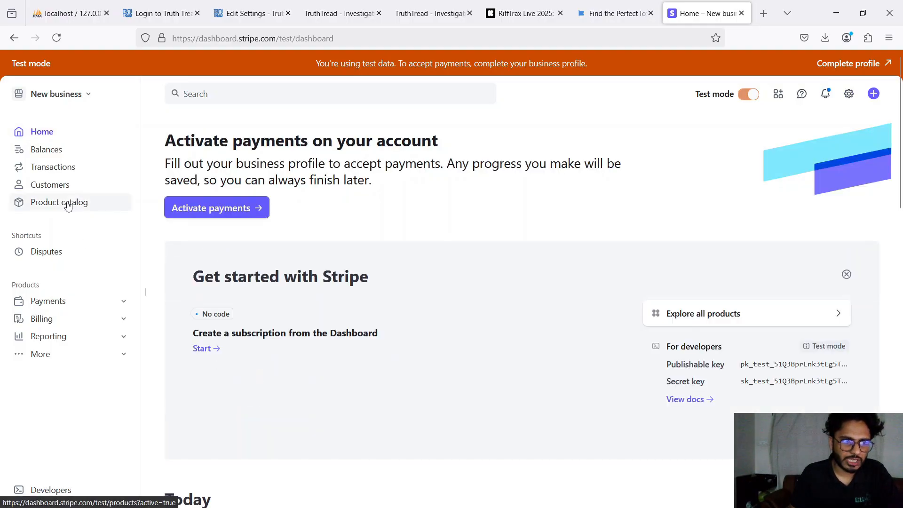
Step: Start a new product in the product catalog and name it "EkSofts Subscriber"
click(69, 208)
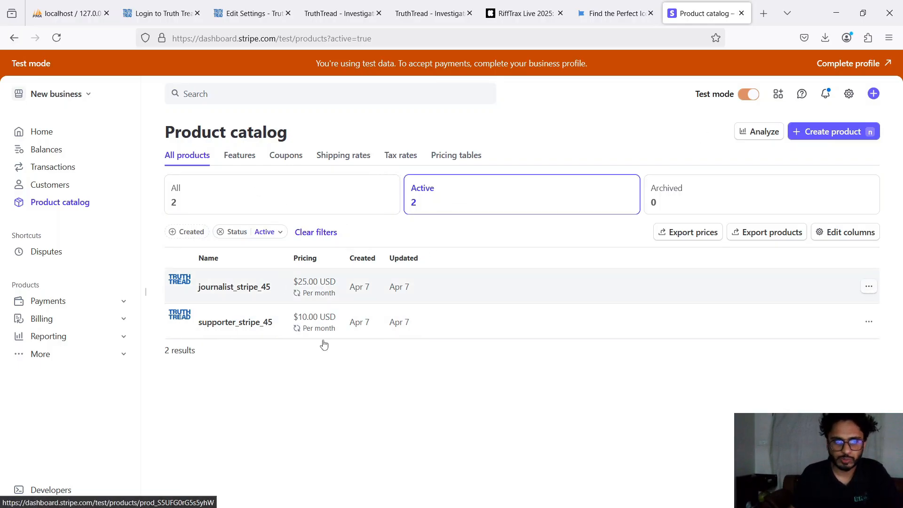
click(827, 136)
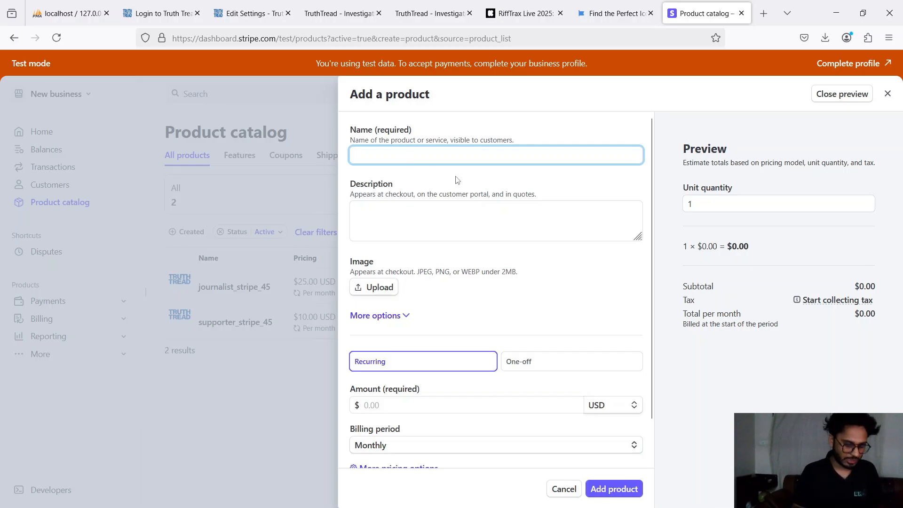
text(EkSofts)
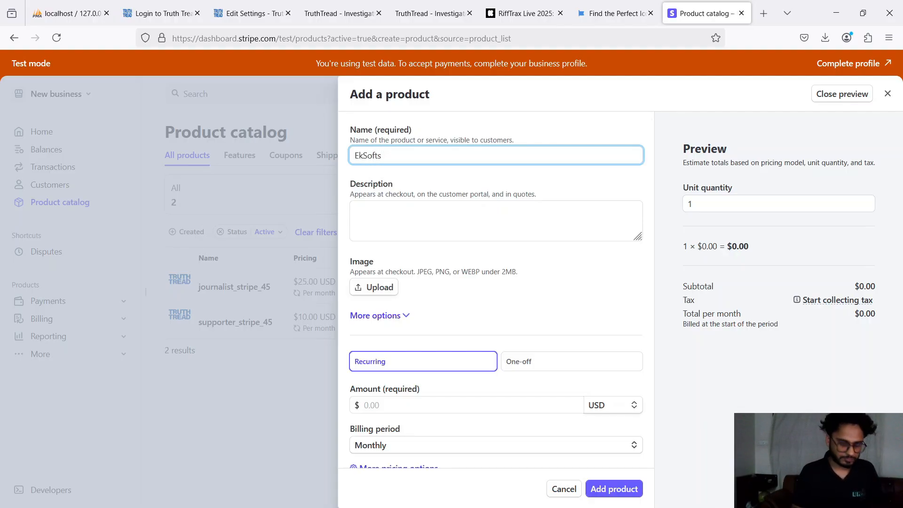
text( Subscr)
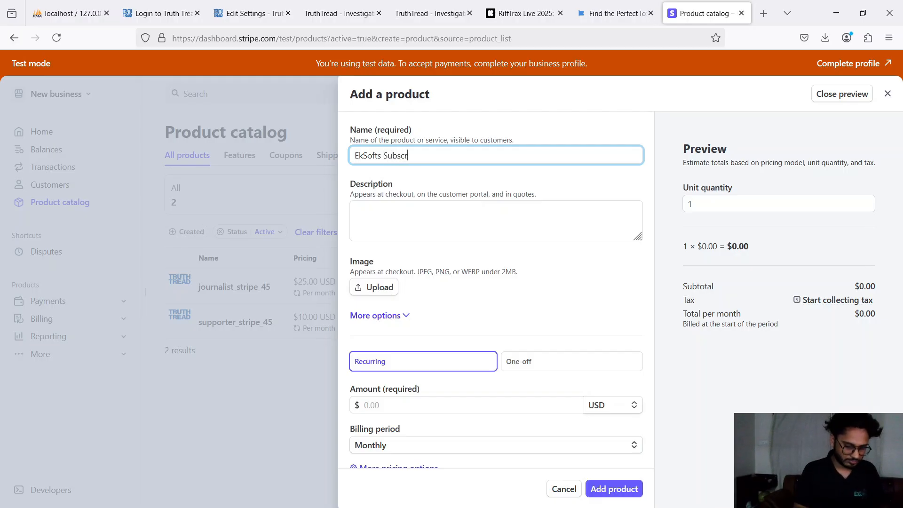
text(iber)
key(ctrl+BackSpace)
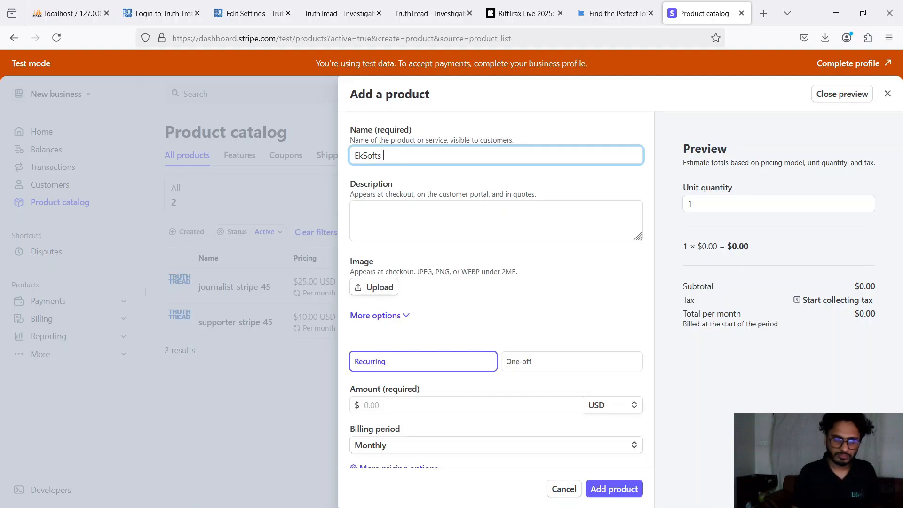
key(ctrl+z)
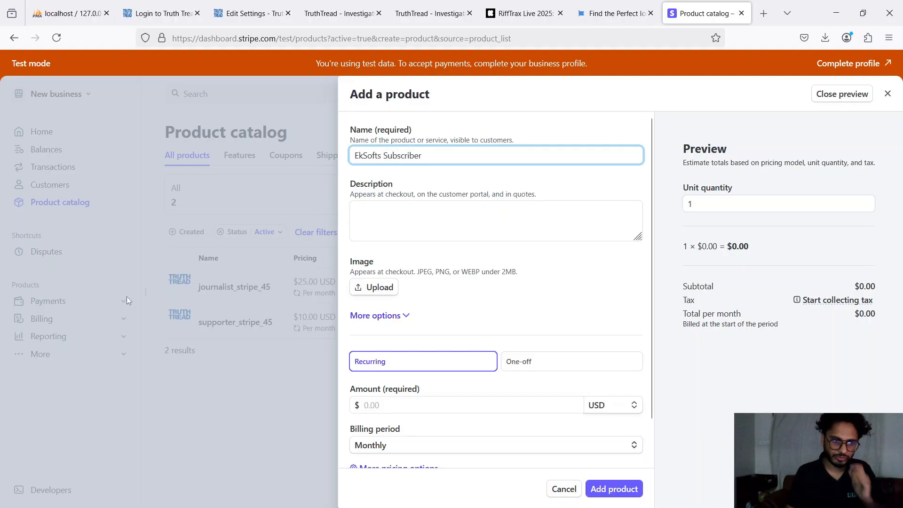
Step: Add the description "The paid content for Eksofts solutions for his subscribers." and upload blue_logo.png from the mylogos folder as the product image
click(370, 210)
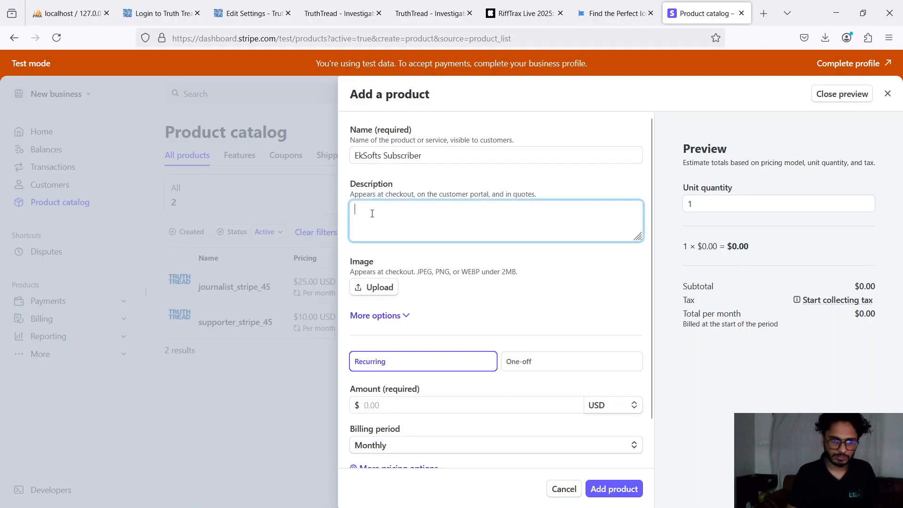
text(The paid content for Eksofts solutions for his subscribers.)
click(321, 246)
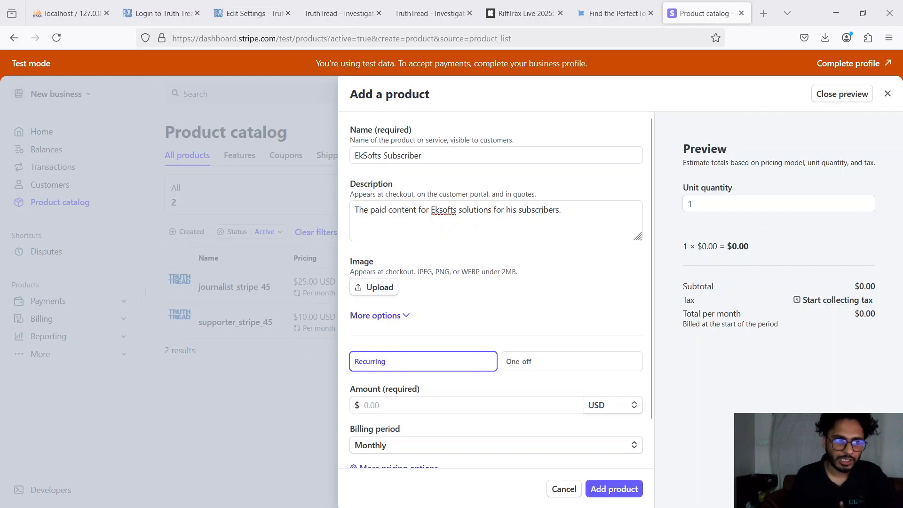
click(377, 287)
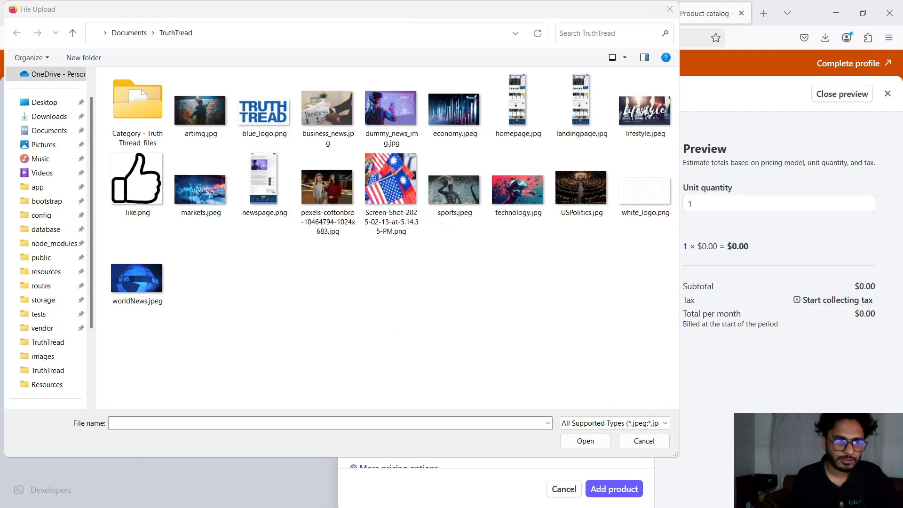
click(137, 104)
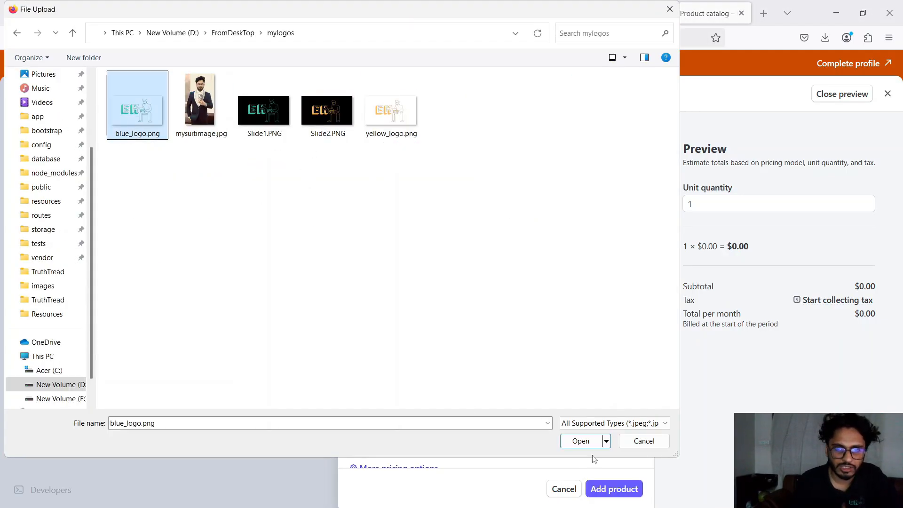
click(580, 444)
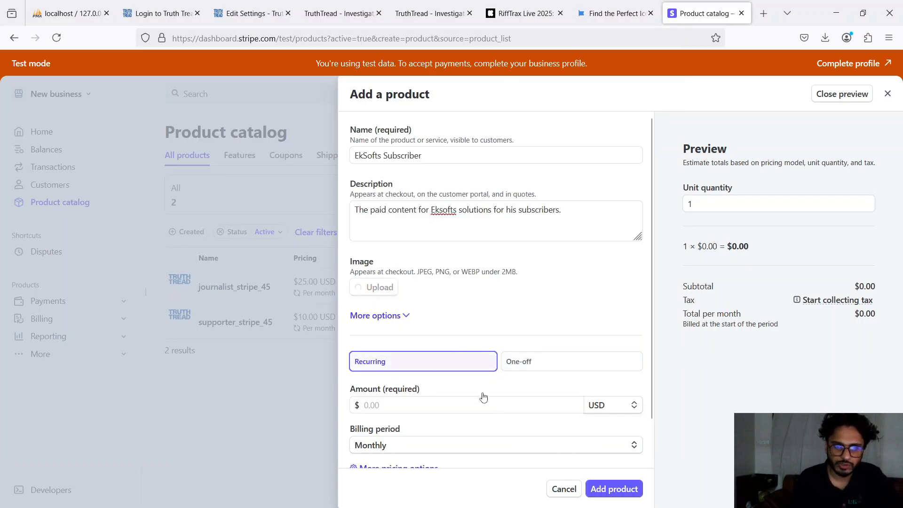
scroll(481, 394, down, 2)
scroll(510, 316, down, 1)
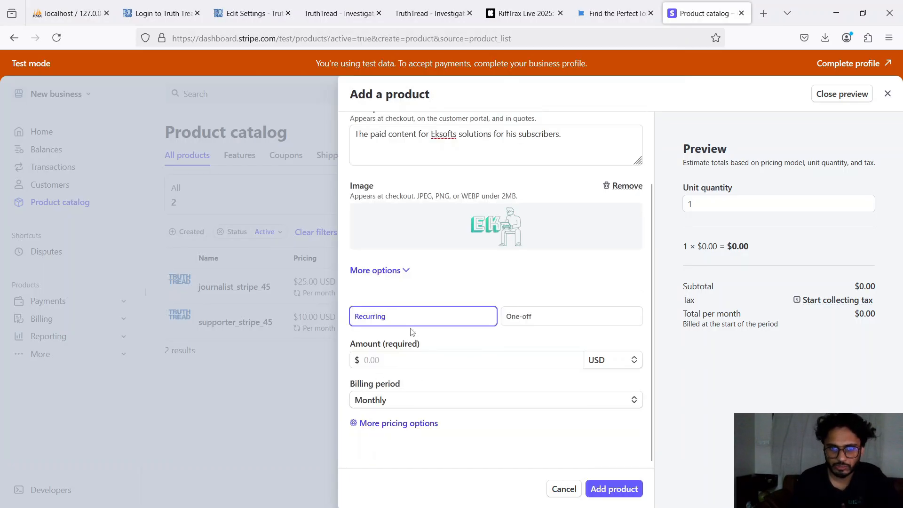
click(550, 314)
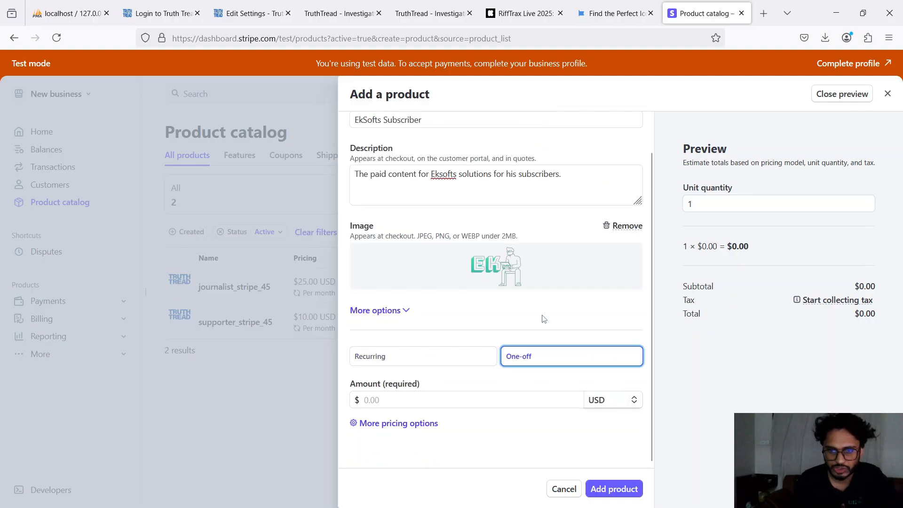
click(386, 359)
scroll(395, 397, down, 1)
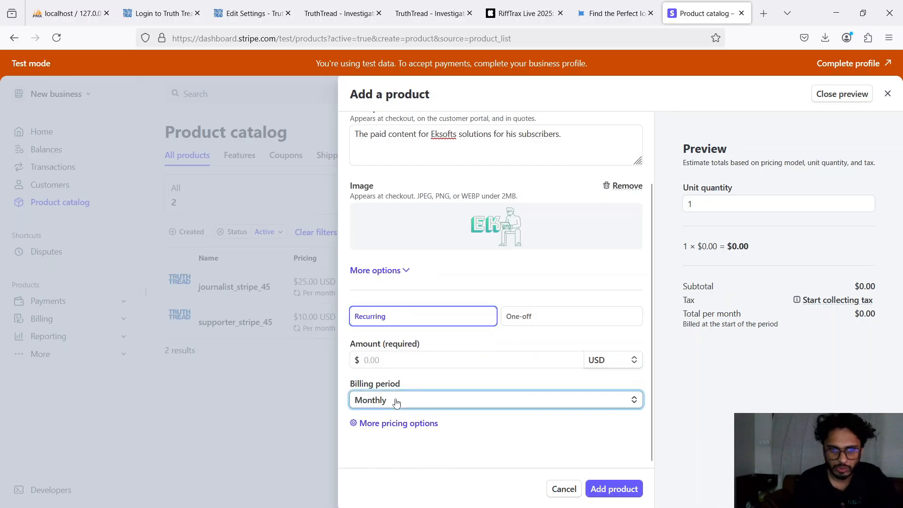
click(395, 400)
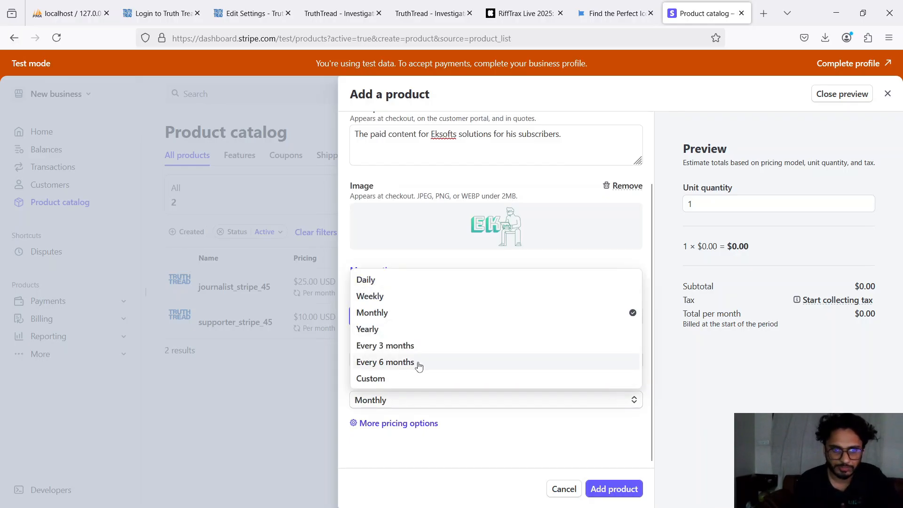
click(477, 455)
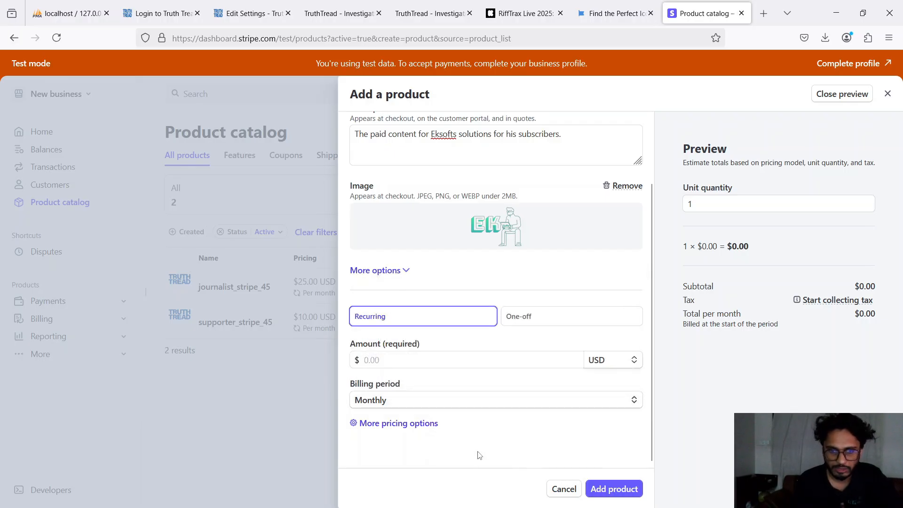
Step: Set the recurring monthly price to 5.00 USD and add the product to the catalog
click(370, 356)
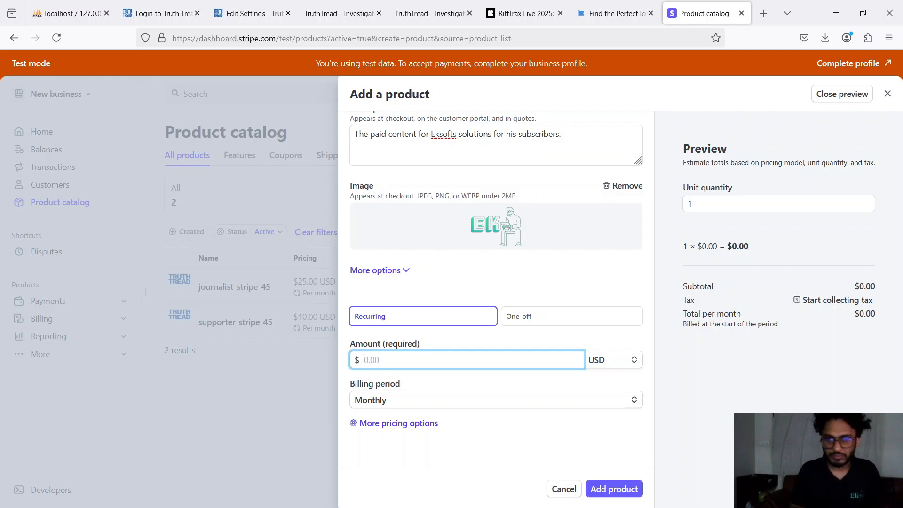
text(5)
click(511, 389)
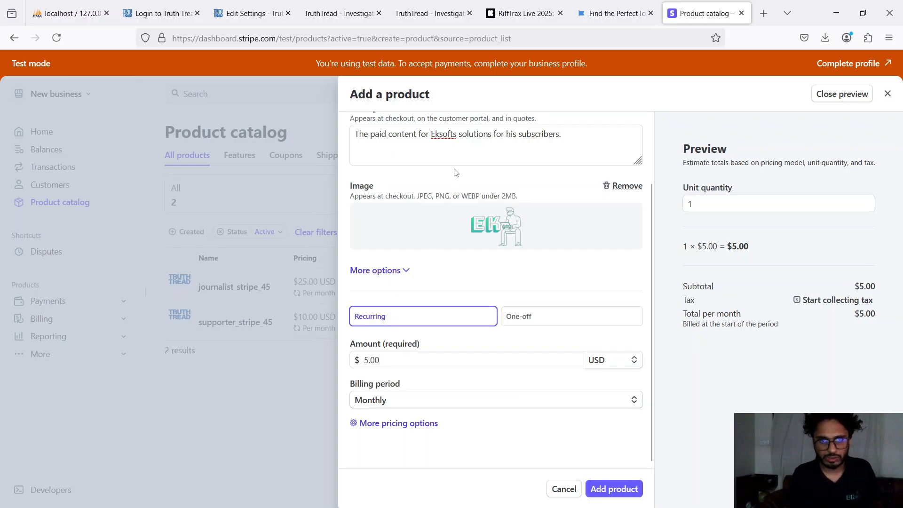
click(617, 490)
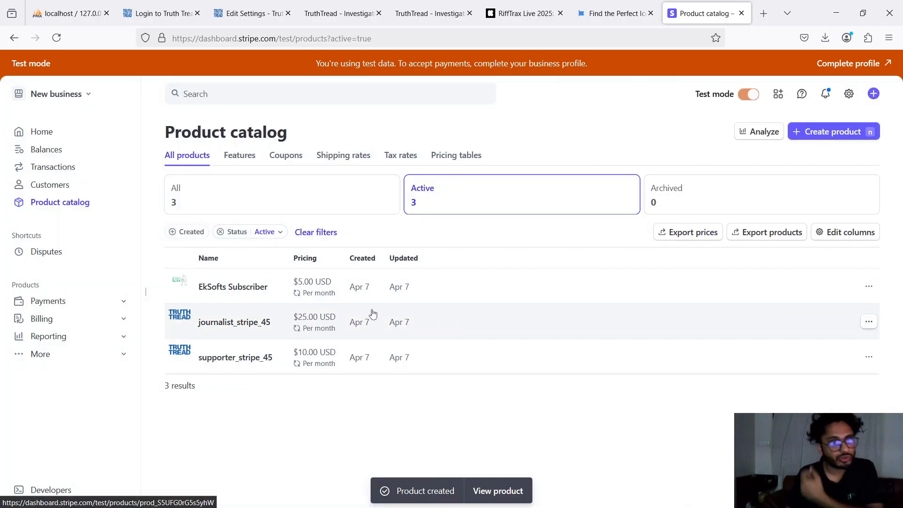
Step: Open the EkSofts Subscriber product page and review its pricing, details and event list
click(253, 291)
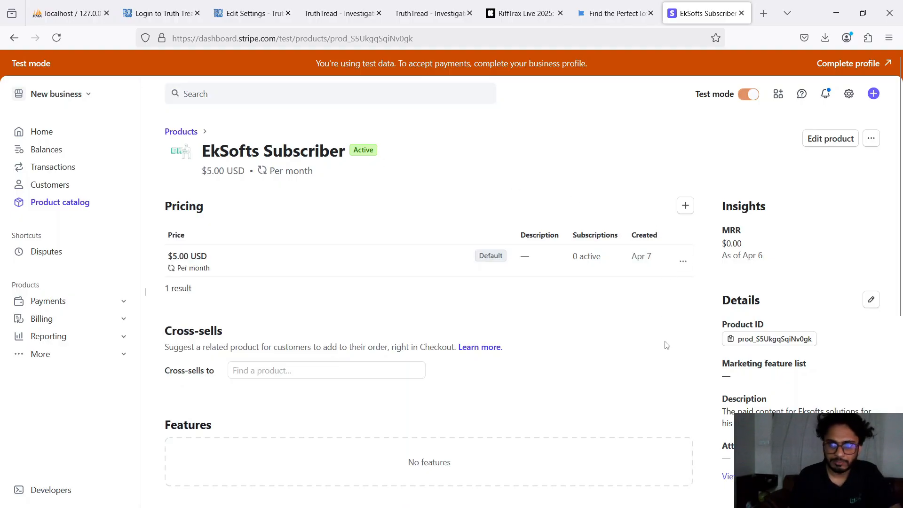
scroll(365, 343, down, 6)
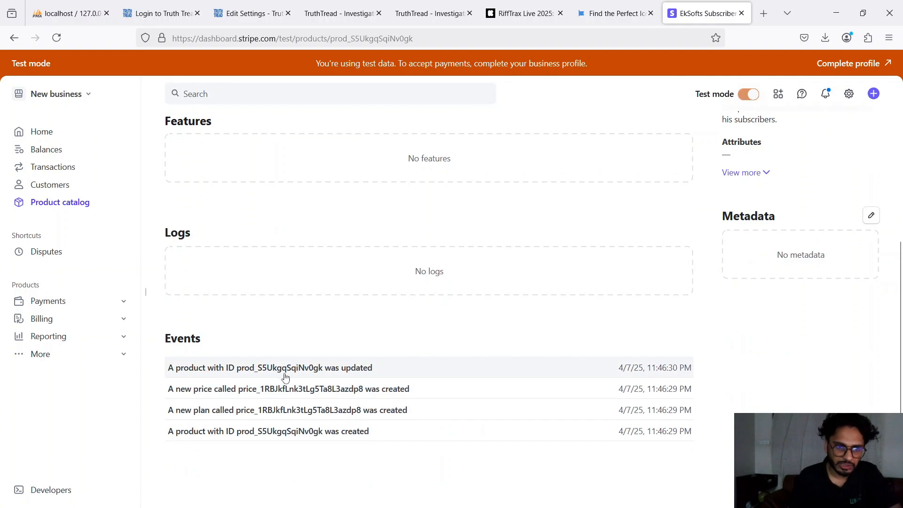
scroll(597, 301, up, 6)
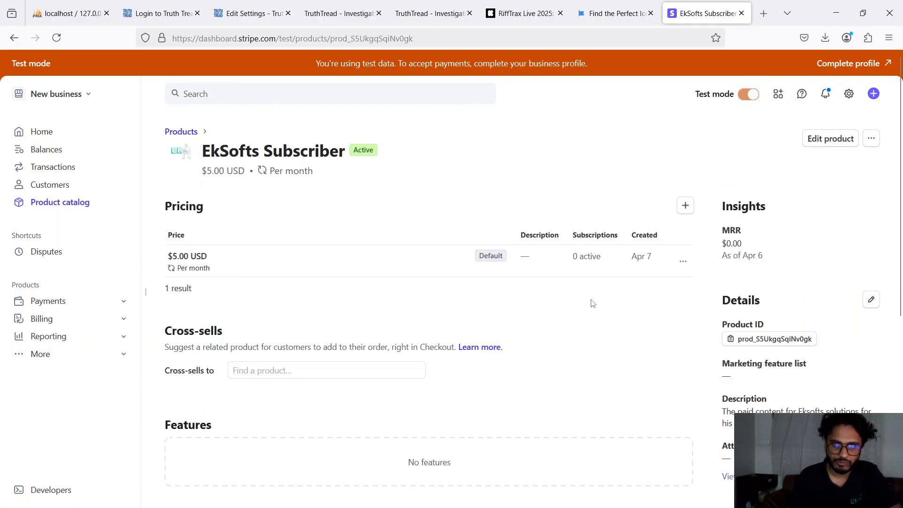
scroll(460, 366, down, 6)
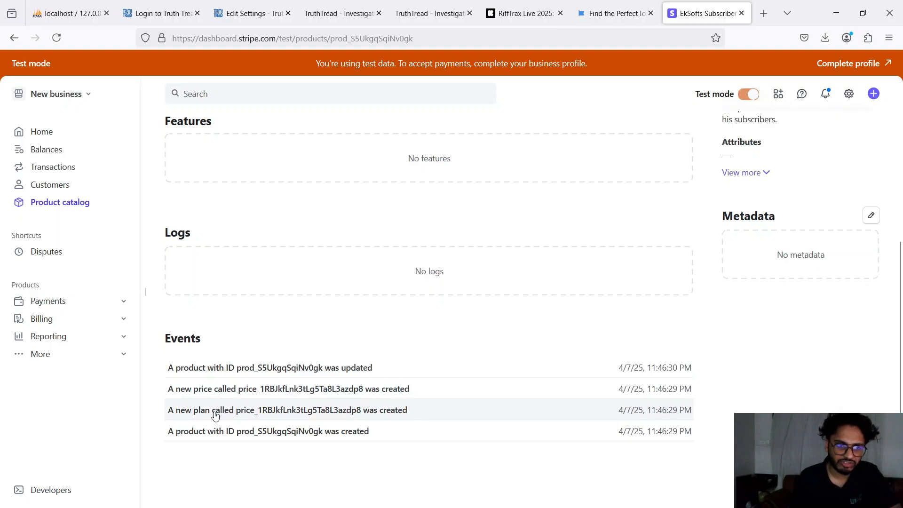
Step: Open the product's new plan event, copy the price ID from its event data, and close the event view
click(291, 414)
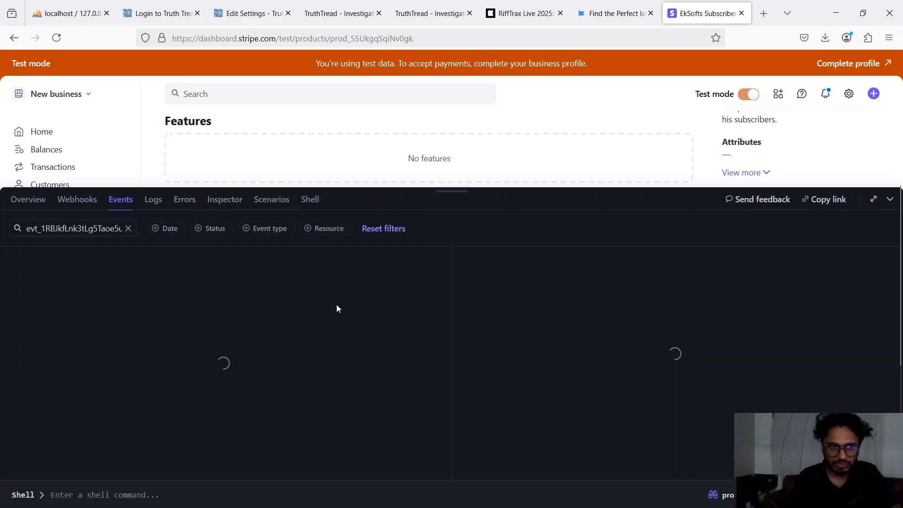
scroll(643, 378, down, 3)
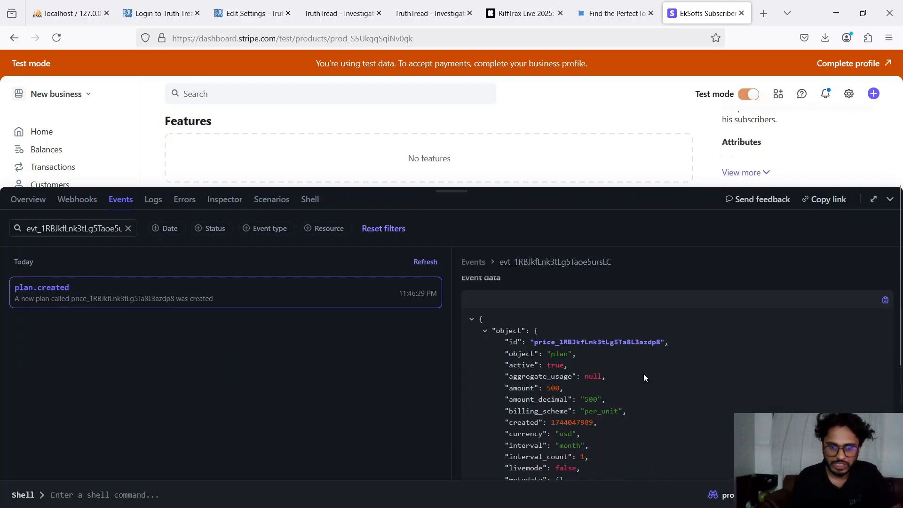
click(589, 346)
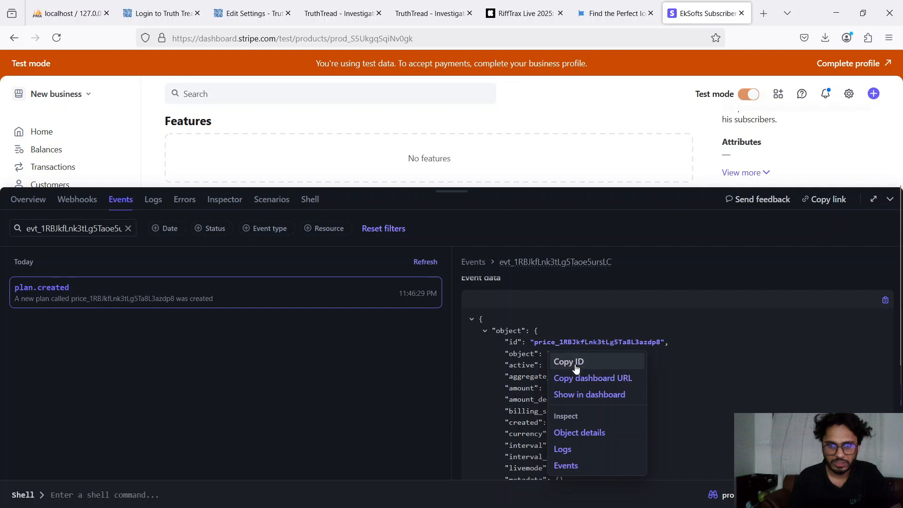
click(576, 362)
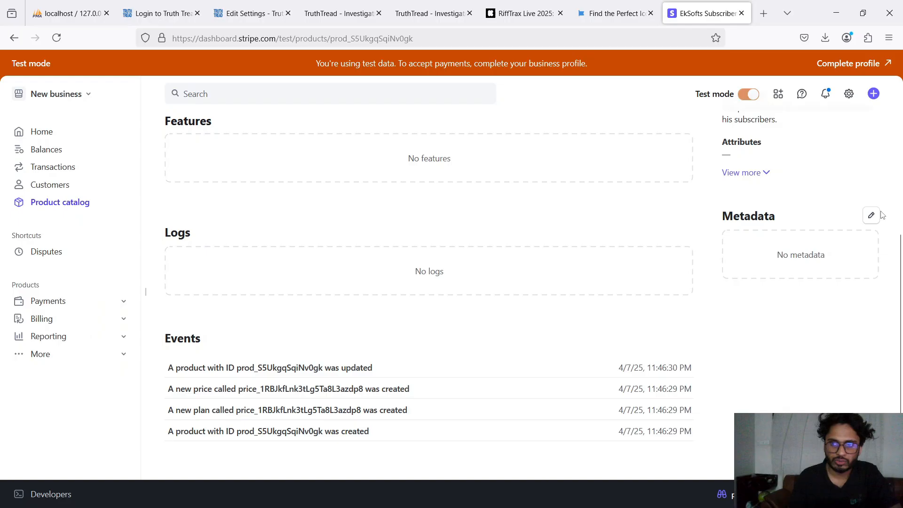
click(890, 199)
Step: Copy the product ID from the EkSofts Subscriber product's details
scroll(398, 320, up, 4)
scroll(394, 326, up, 3)
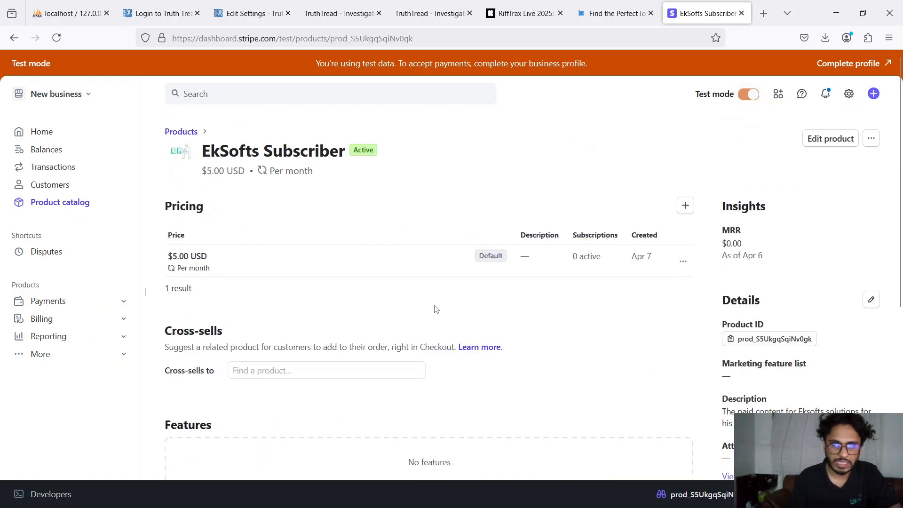
click(750, 340)
Step: Copy the plan's price ID again from the plan.created event's data and close the event details
scroll(524, 348, down, 3)
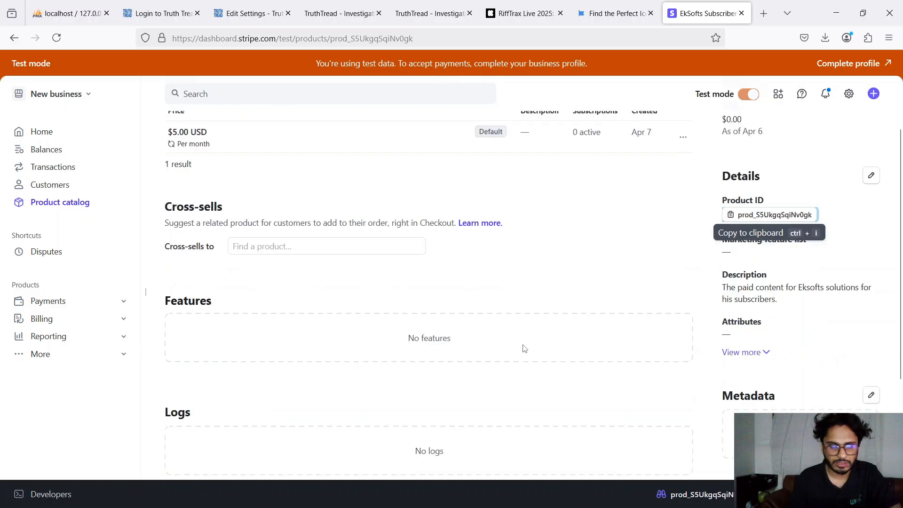
scroll(524, 348, down, 5)
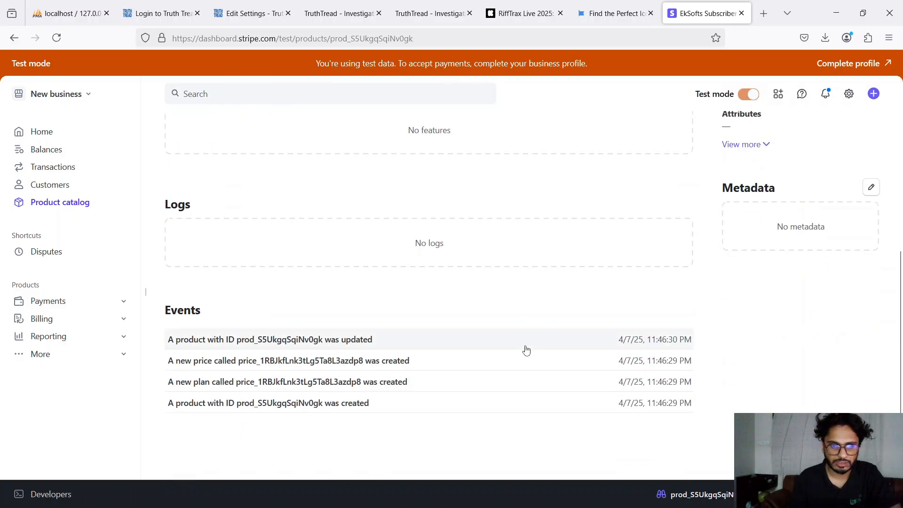
click(308, 383)
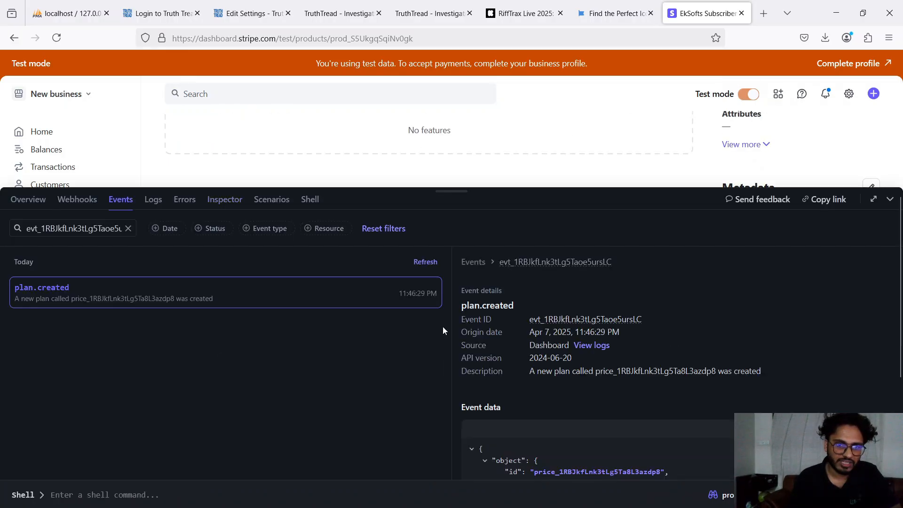
scroll(613, 357, down, 3)
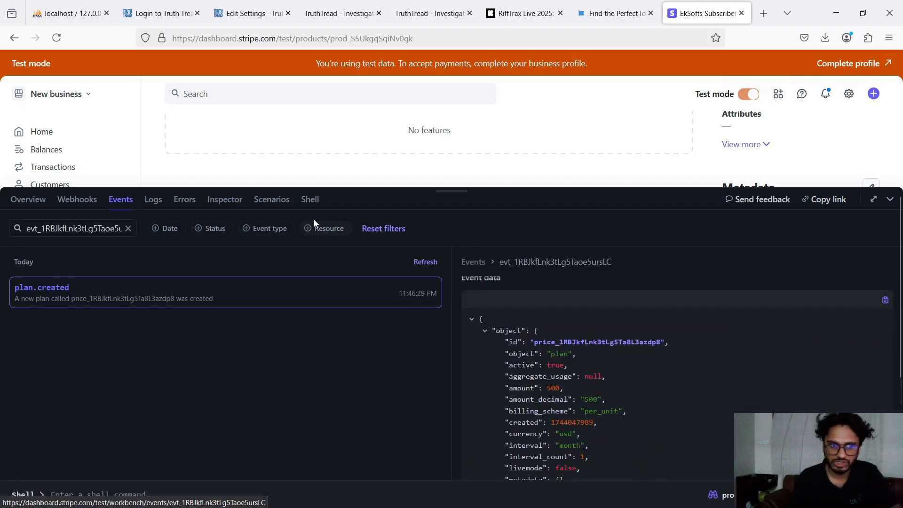
click(585, 348)
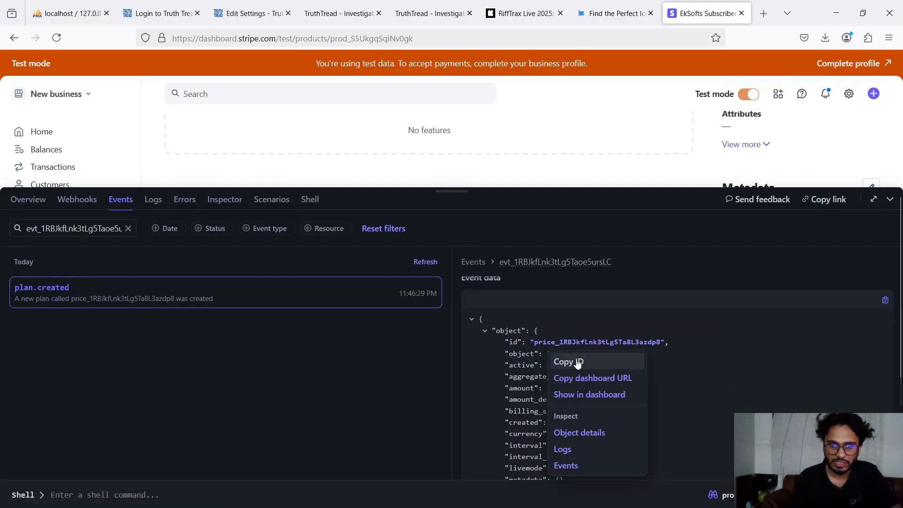
click(577, 359)
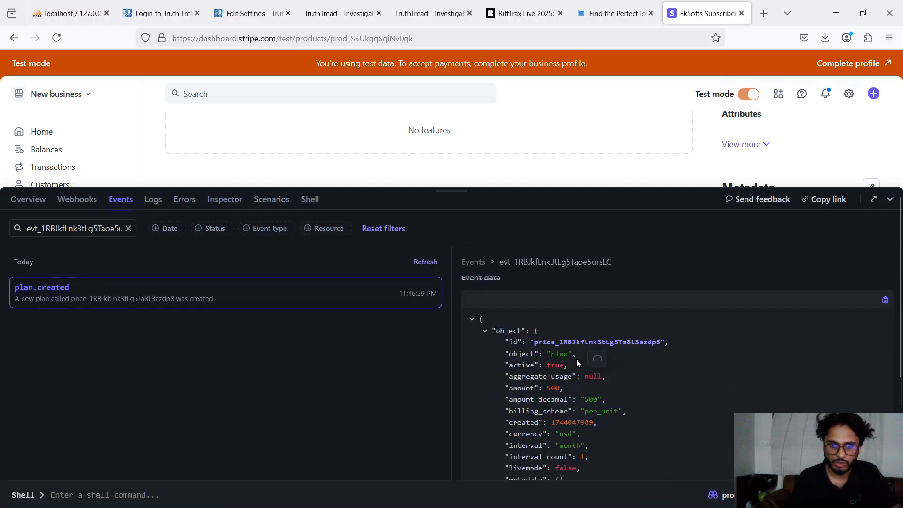
click(890, 199)
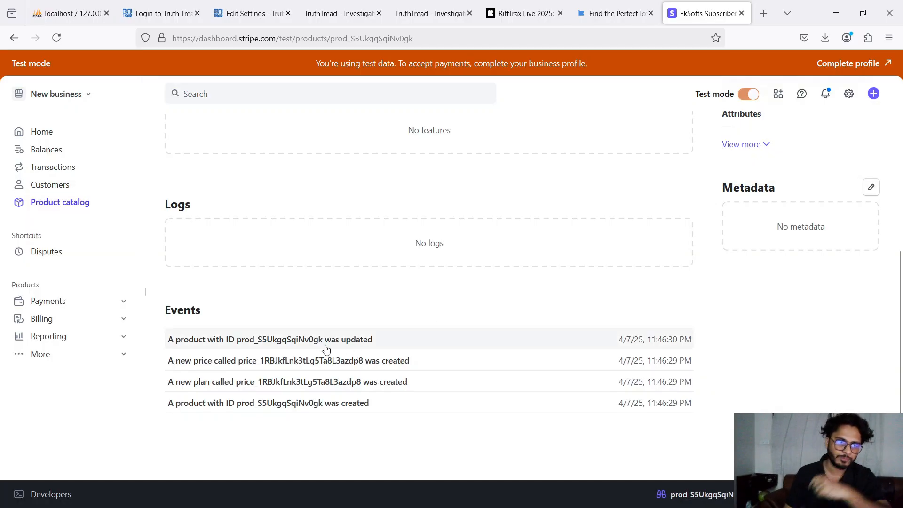